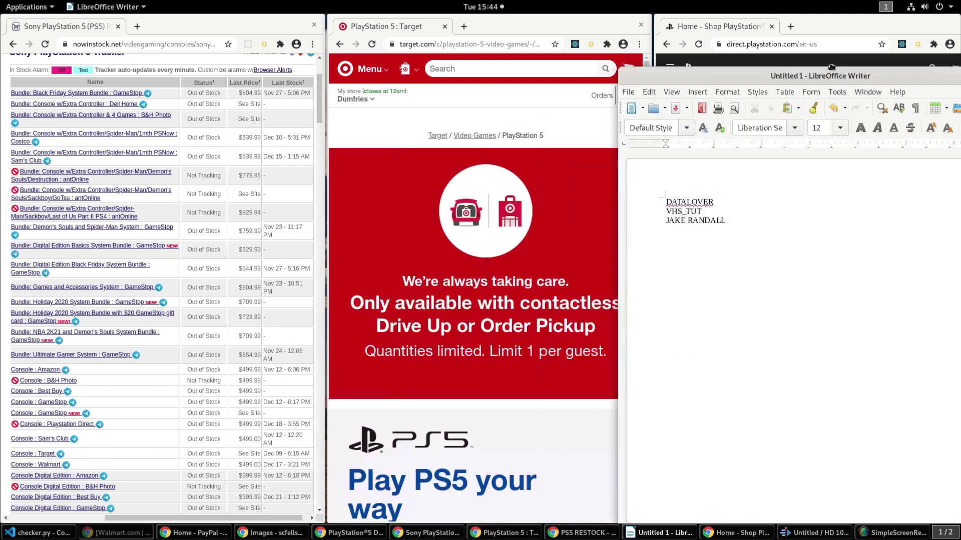
# Move the Writer name-list window over the browsers and maximize it
pyautogui.moveTo(855, 75); pyautogui.dragTo(650, 136)
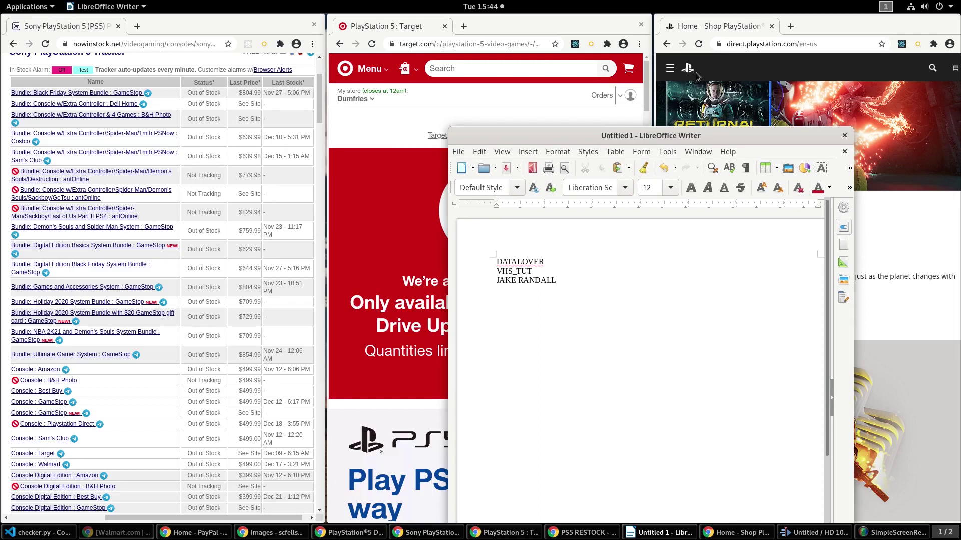
pyautogui.moveTo(595, 137); pyautogui.dragTo(358, 23)
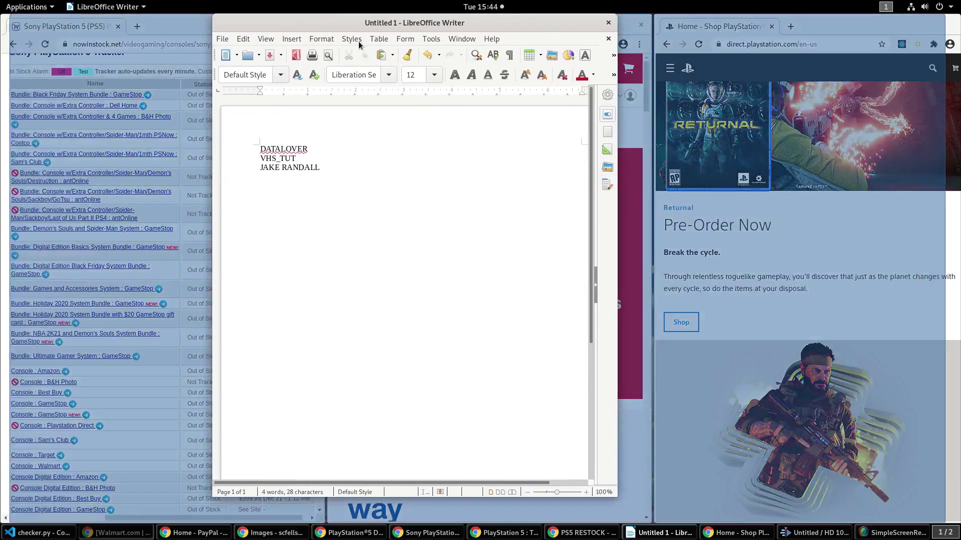
pyautogui.doubleClick(414, 23)
# Select the name DATALOVER, then use the Super key and click near the screen bottom
pyautogui.moveTo(359, 149); pyautogui.dragTo(277, 146)
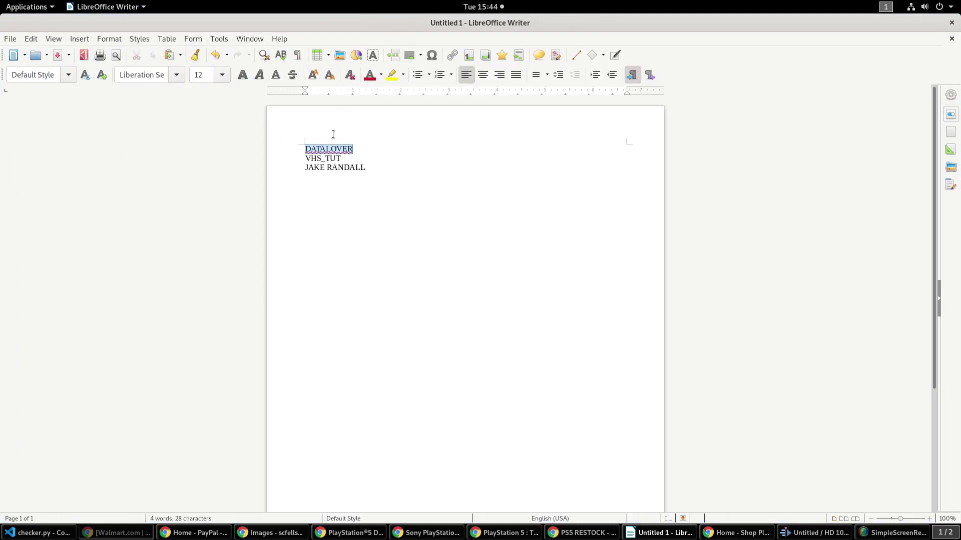
pyautogui.click(363, 160)
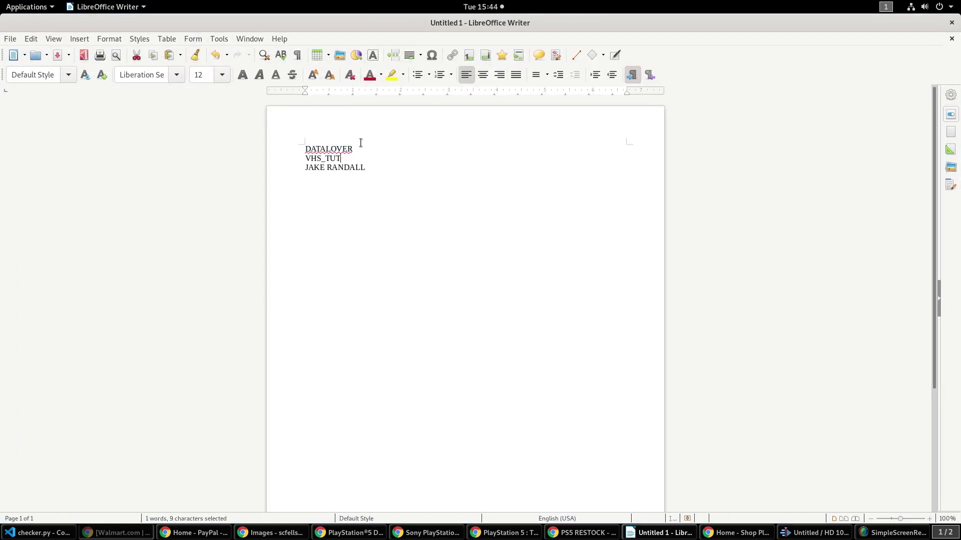
pyautogui.moveTo(362, 147); pyautogui.dragTo(285, 140)
pyautogui.press('super')
pyautogui.click(342, 365)
# Select the names VHS_TUT and JAKE RANDALL in turn, ending with both selected
pyautogui.moveTo(343, 160); pyautogui.dragTo(301, 159)
pyautogui.click(369, 166)
pyautogui.moveTo(367, 166); pyautogui.dragTo(297, 160)
pyautogui.click(346, 158)
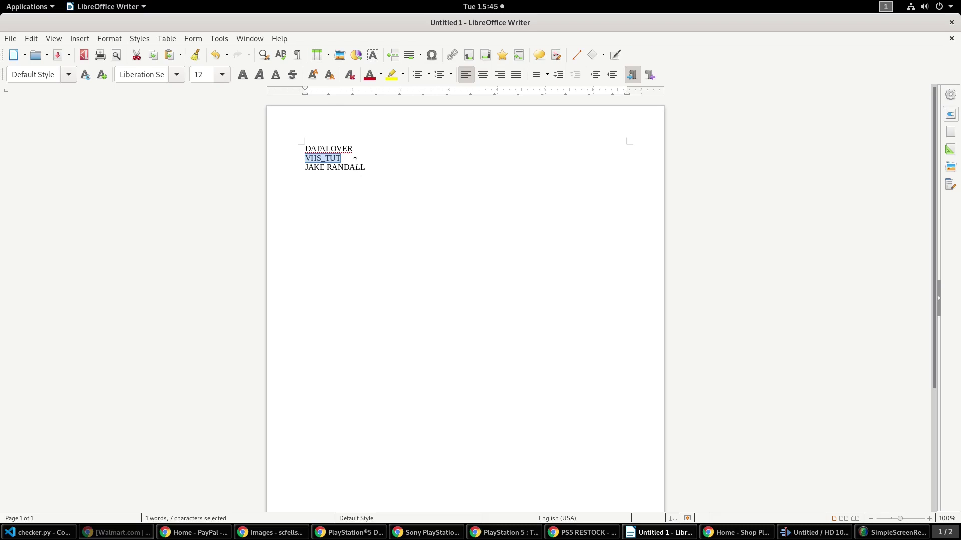
pyautogui.click(355, 160)
pyautogui.moveTo(342, 159); pyautogui.dragTo(306, 169)
pyautogui.click(304, 161)
pyautogui.moveTo(365, 169); pyautogui.dragTo(307, 159)
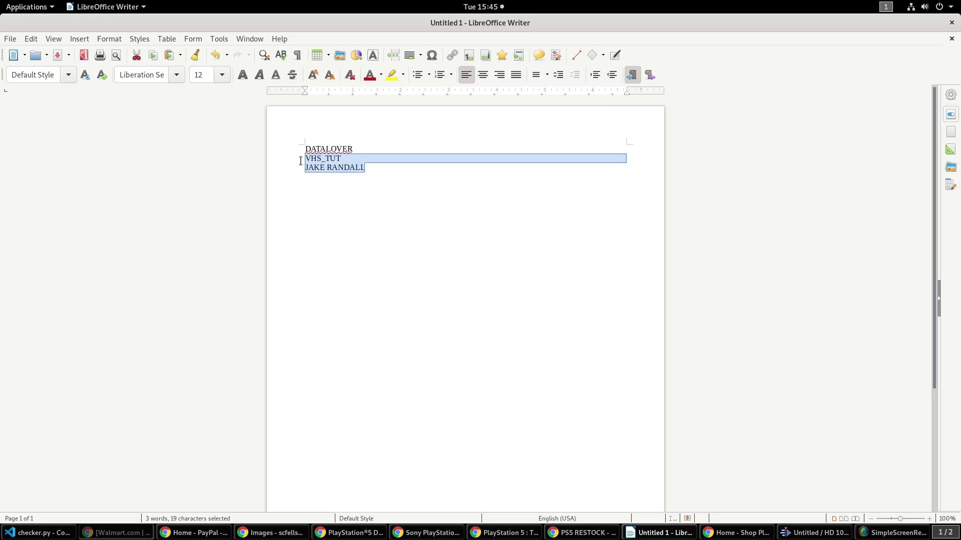
# Deselect the names and drag the Writer window to a smaller size at centre-right
pyautogui.click(409, 168)
pyautogui.moveTo(339, 34); pyautogui.dragTo(521, 174)
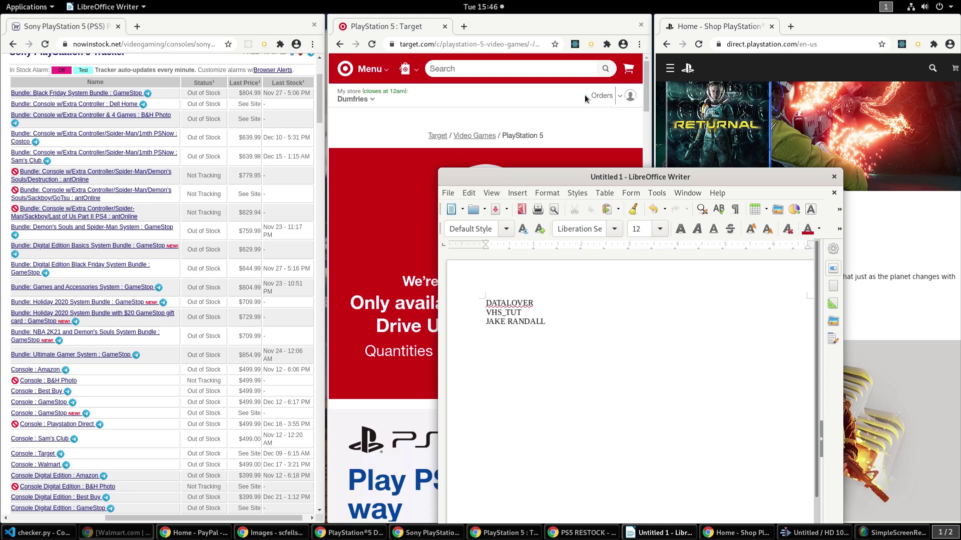
pyautogui.press('super+h')
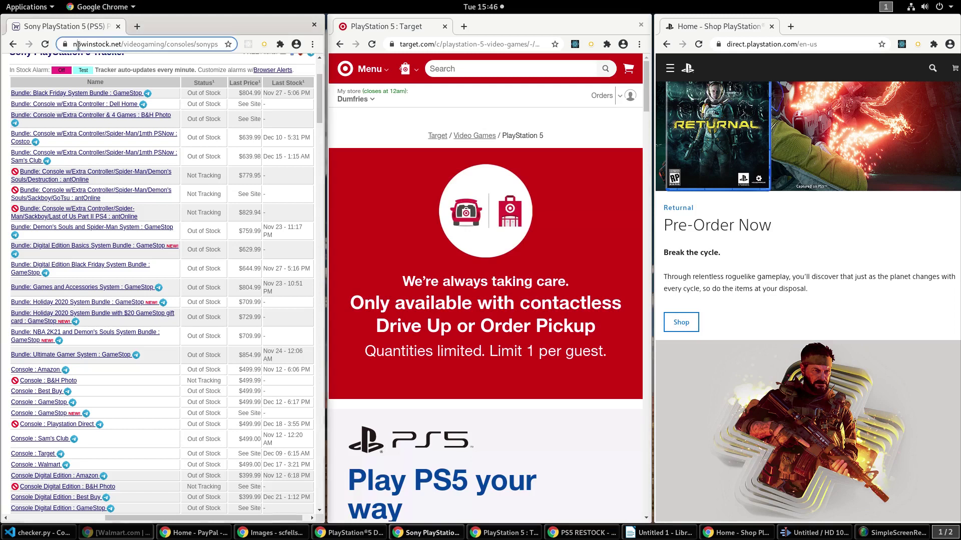
pyautogui.moveTo(77, 44); pyautogui.dragTo(172, 44)
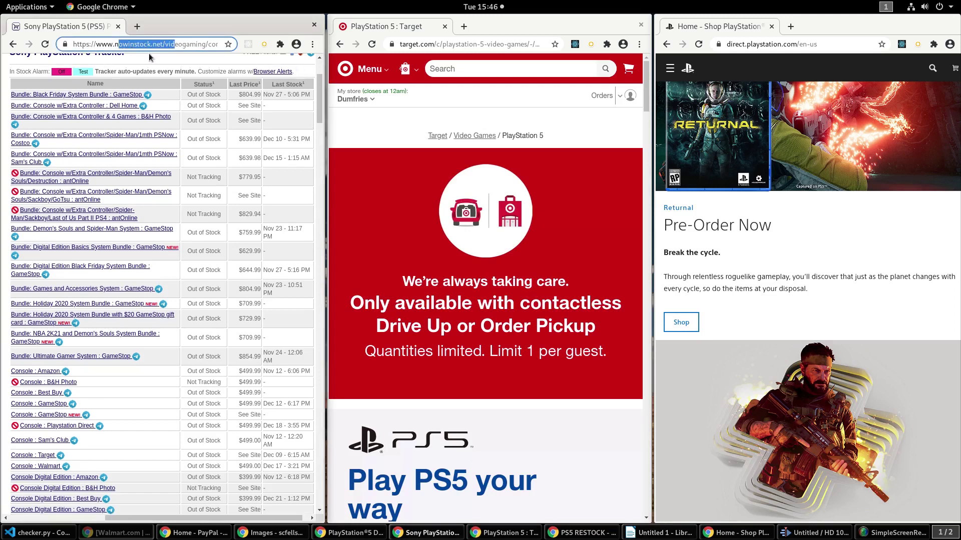
pyautogui.scroll(-1, 283, 150)
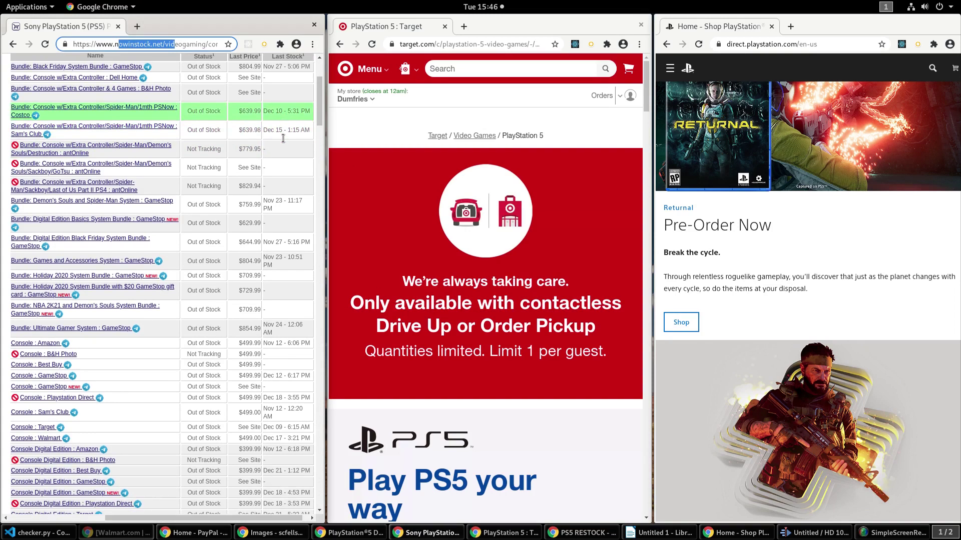
pyautogui.scroll(-5, 289, 209)
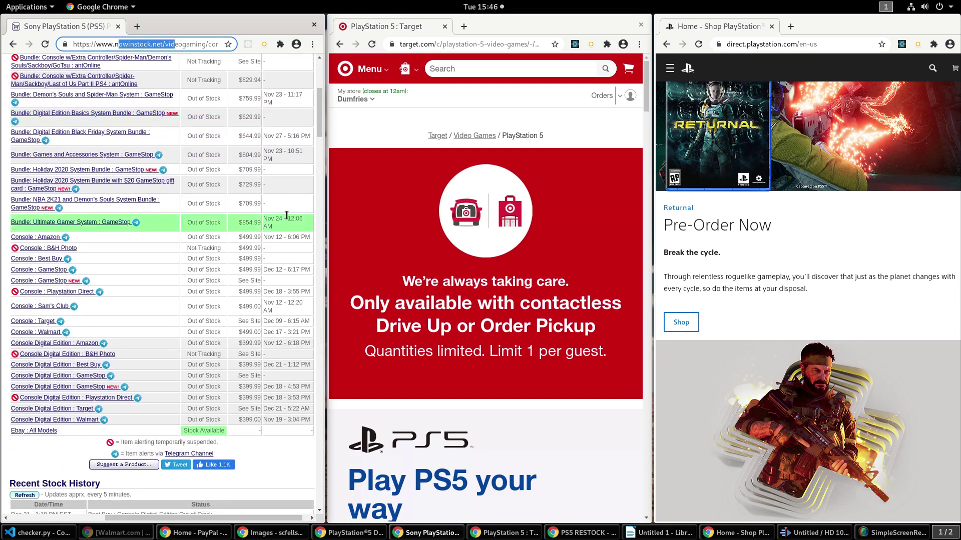
pyautogui.scroll(-4, 287, 216)
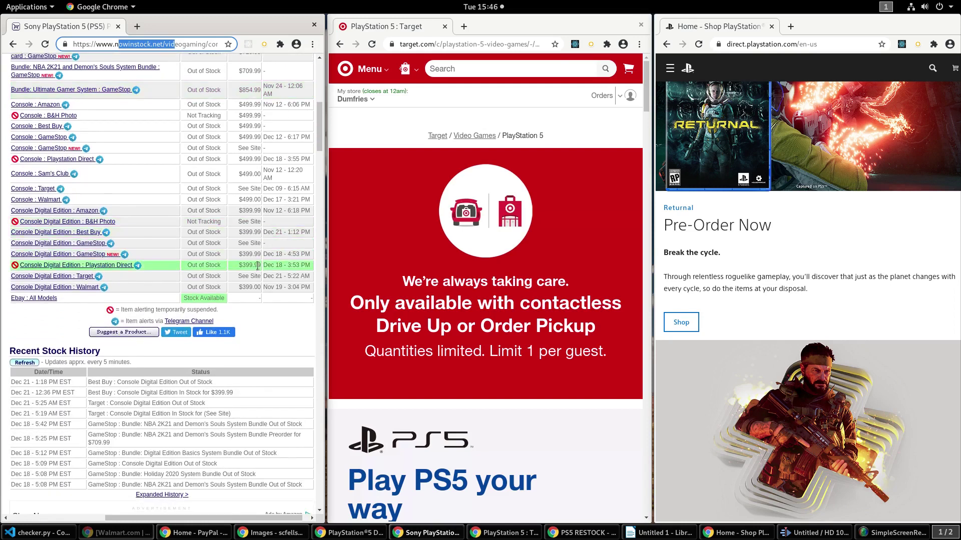
pyautogui.scroll(-3, 244, 284)
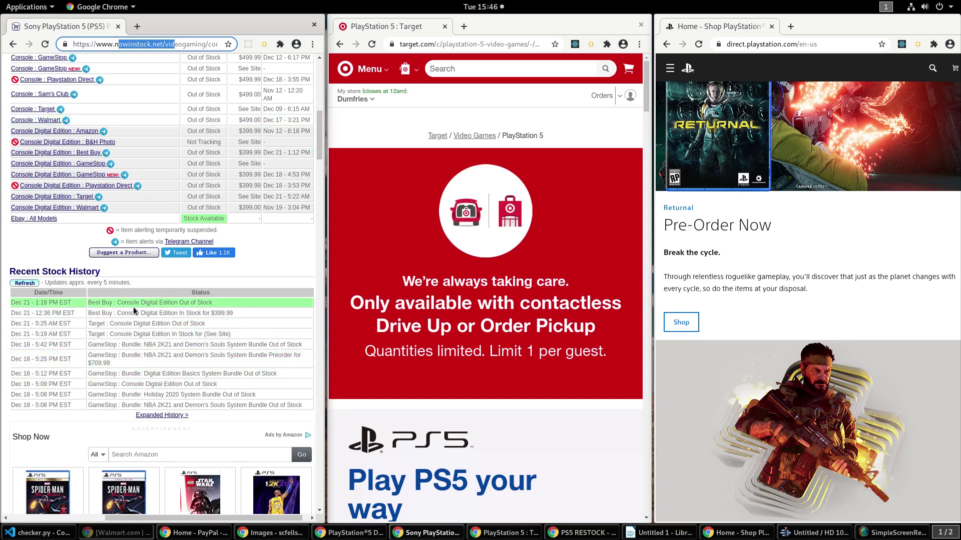
pyautogui.scroll(10, 160, 197)
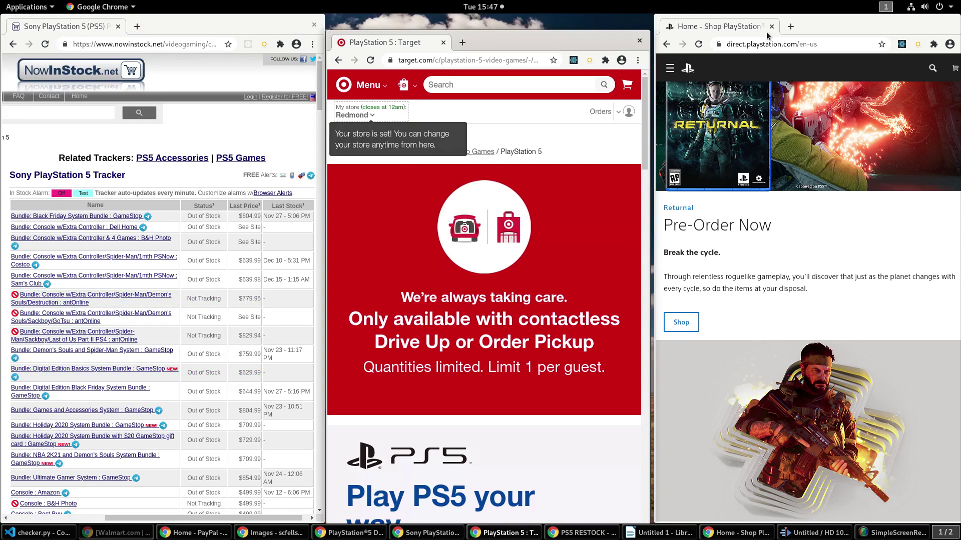
pyautogui.scroll(-8, 729, 261)
pyautogui.scroll(3, 729, 262)
pyautogui.scroll(3, 729, 262)
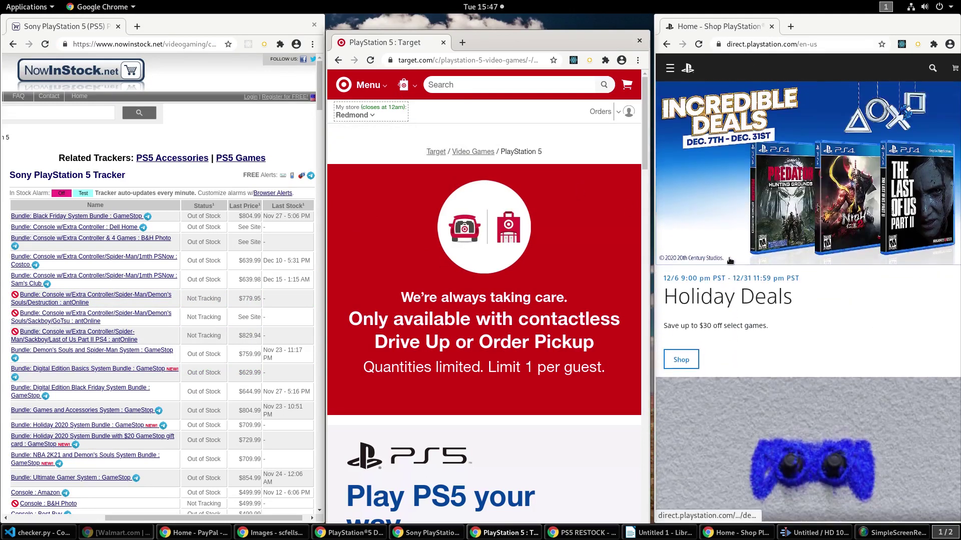
# Use the PlayStation Direct menu's PS5 section to reach the $499.99, out-of-stock PS5 Console page
pyautogui.click(670, 68)
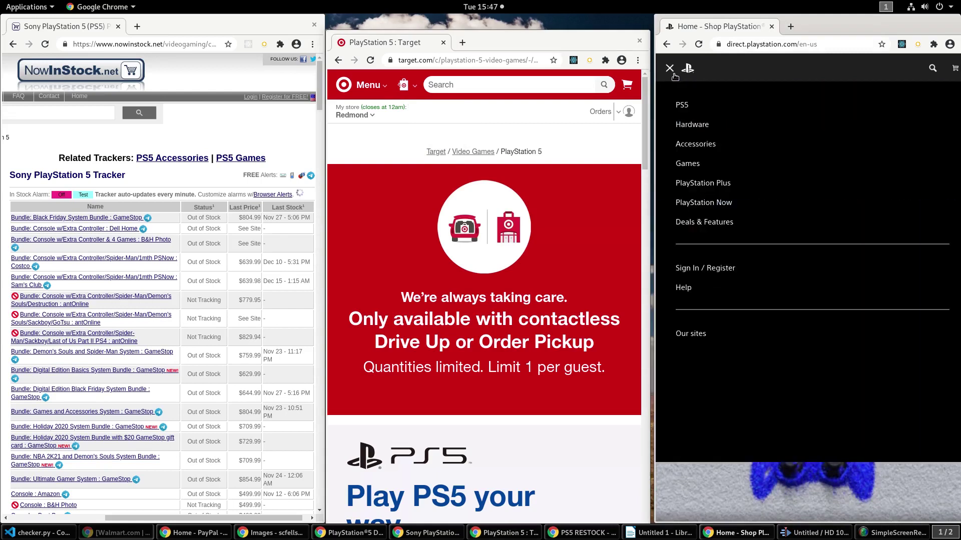
pyautogui.click(681, 104)
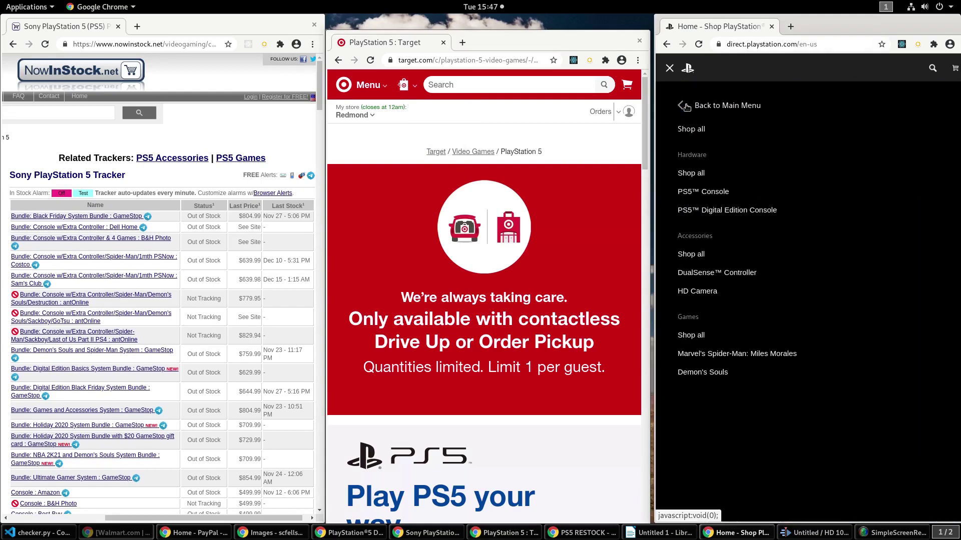
pyautogui.click(707, 192)
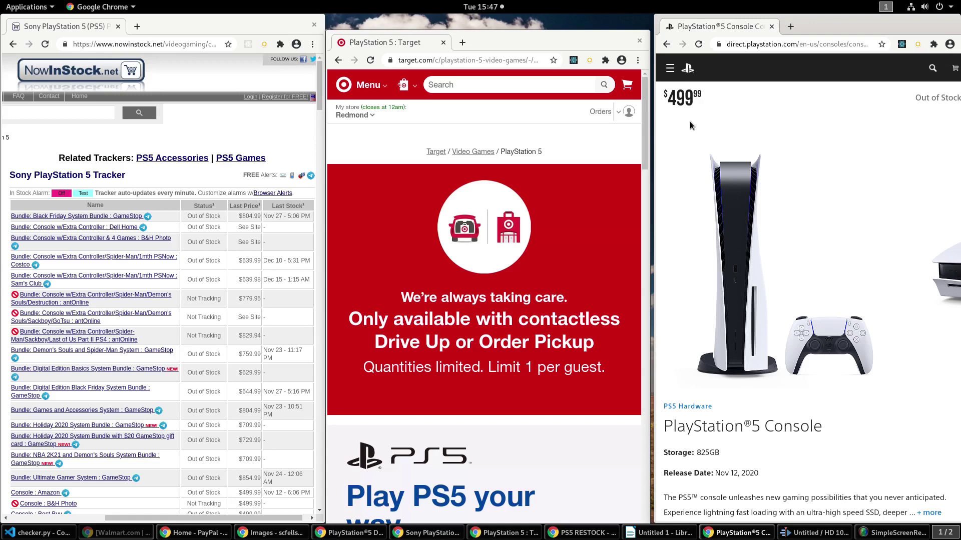
# Open bestbuy.com in a new tab, maximize the window, and search for 'xbox series'
pyautogui.click(790, 27)
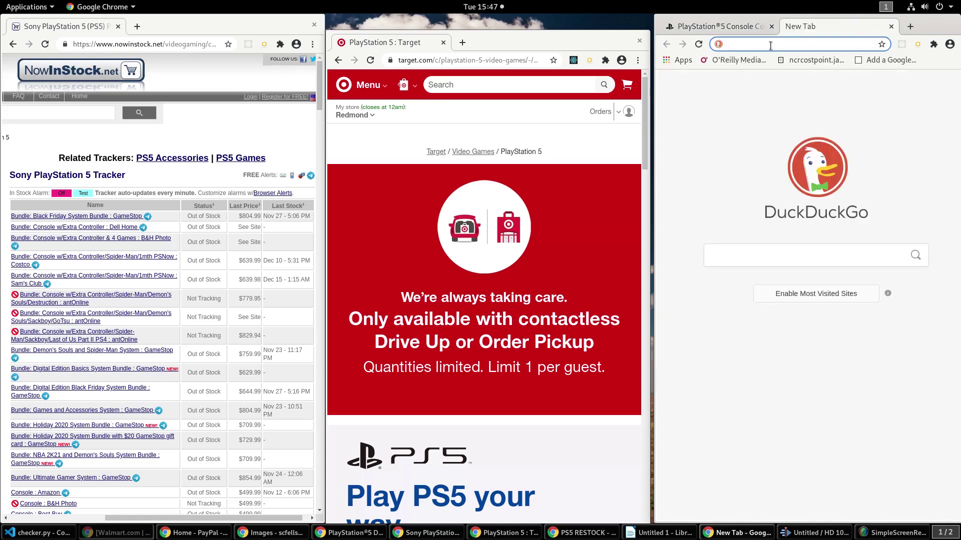
pyautogui.write('bestbuy.com')
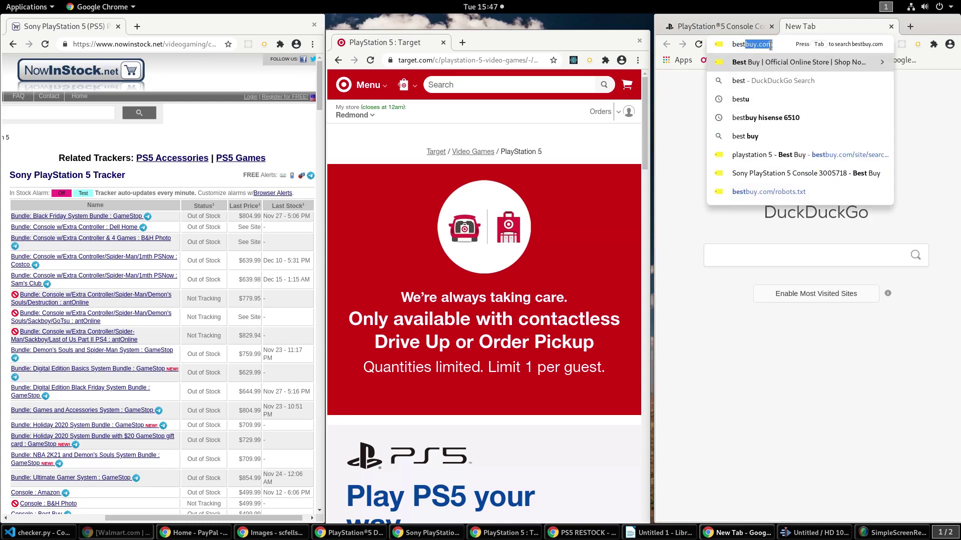
pyautogui.press('Return')
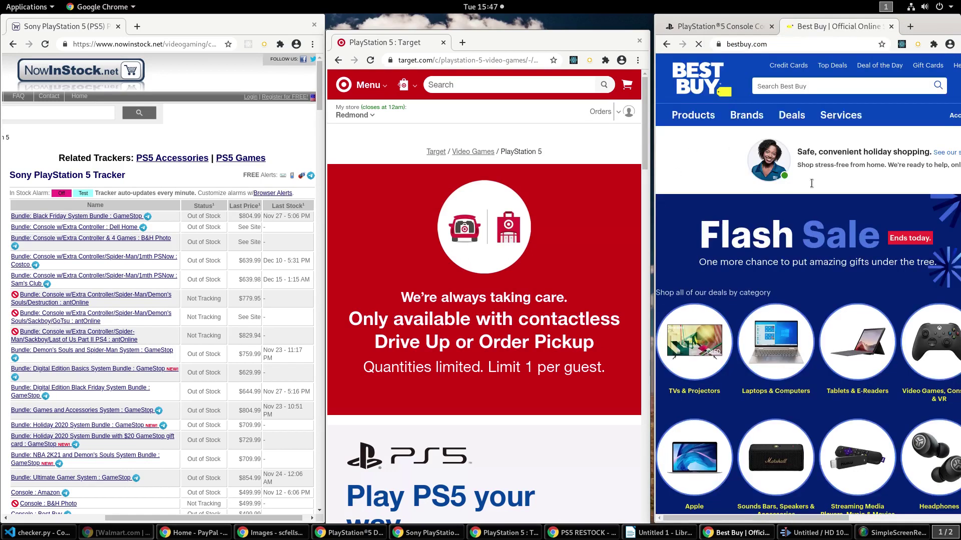
pyautogui.doubleClick(930, 26)
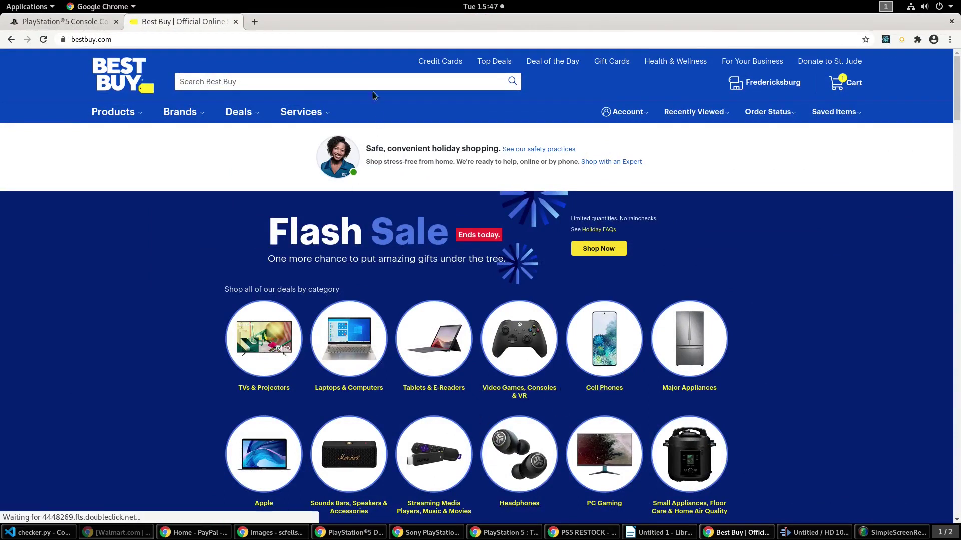
pyautogui.click(359, 82)
pyautogui.write('xbox')
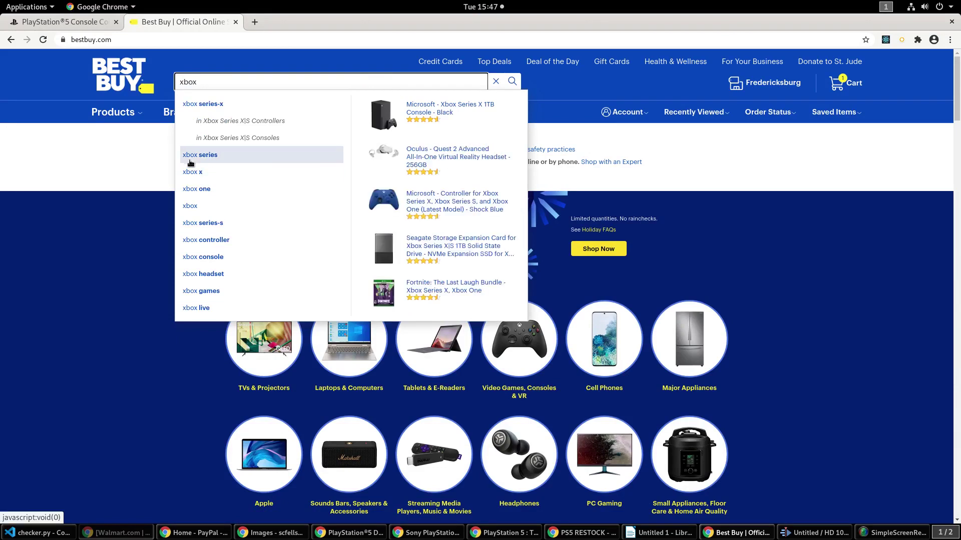
pyautogui.click(200, 155)
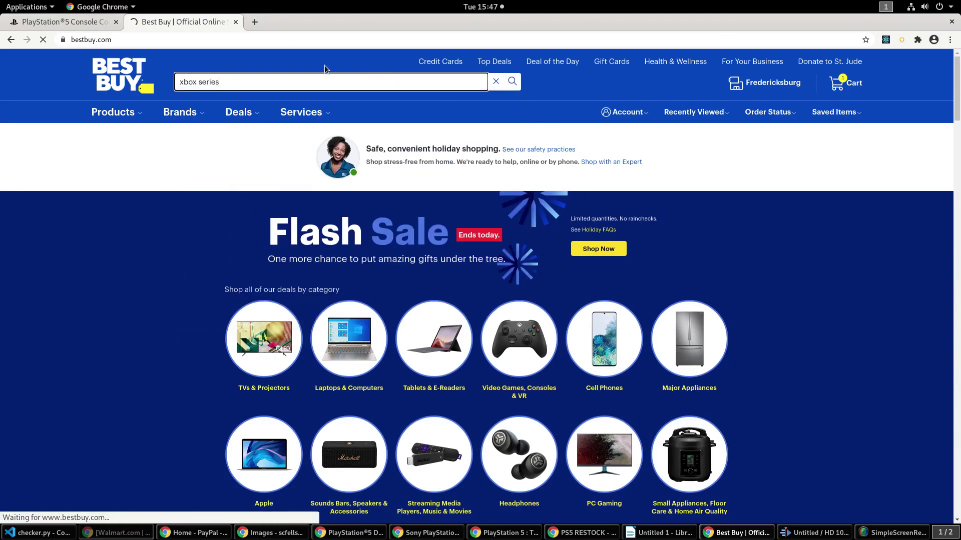
pyautogui.scroll(-3, 586, 266)
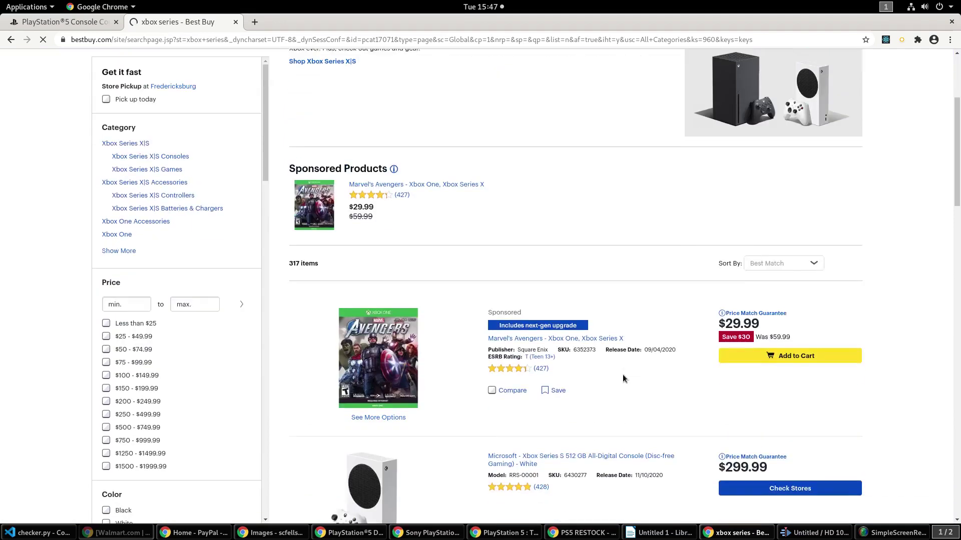
pyautogui.scroll(-2, 557, 435)
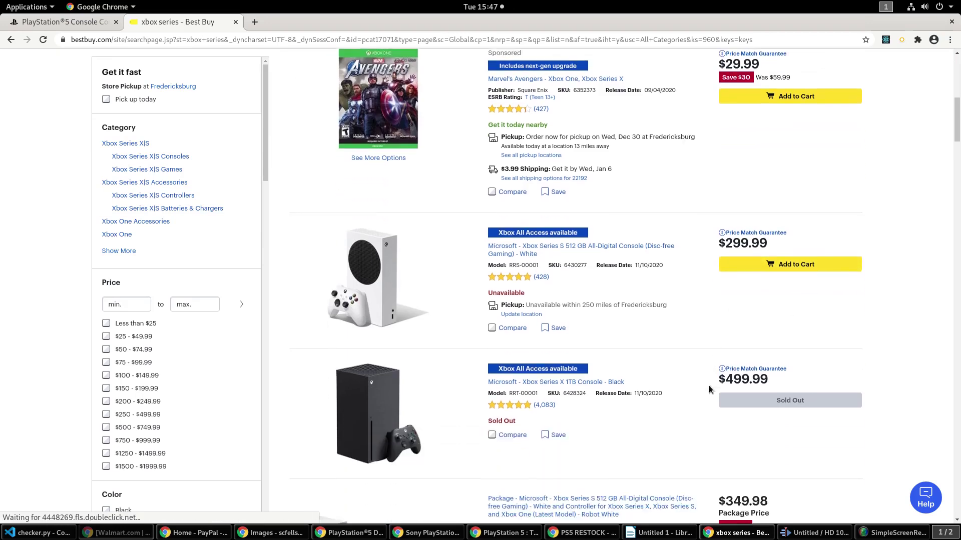
pyautogui.scroll(-2, 704, 384)
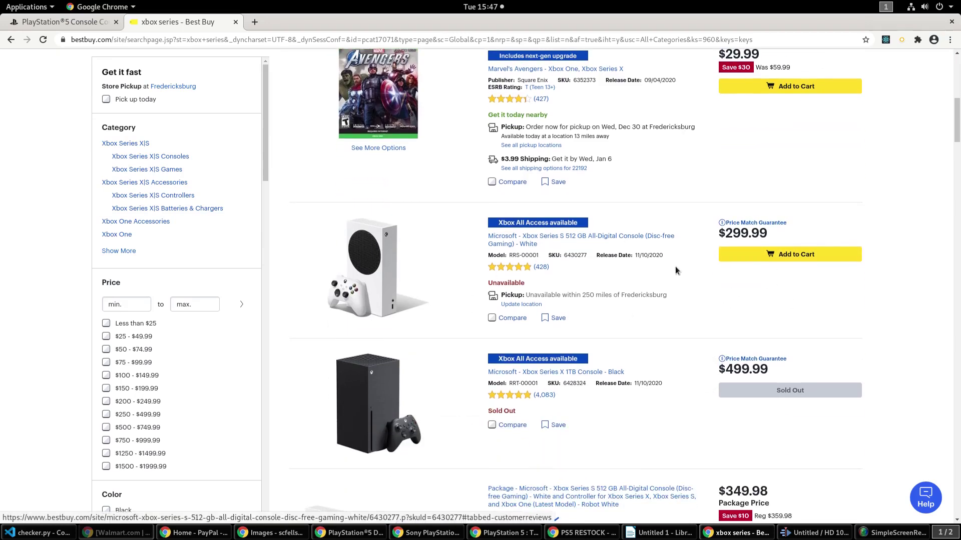
pyautogui.scroll(-3, 616, 342)
pyautogui.scroll(-1, 528, 409)
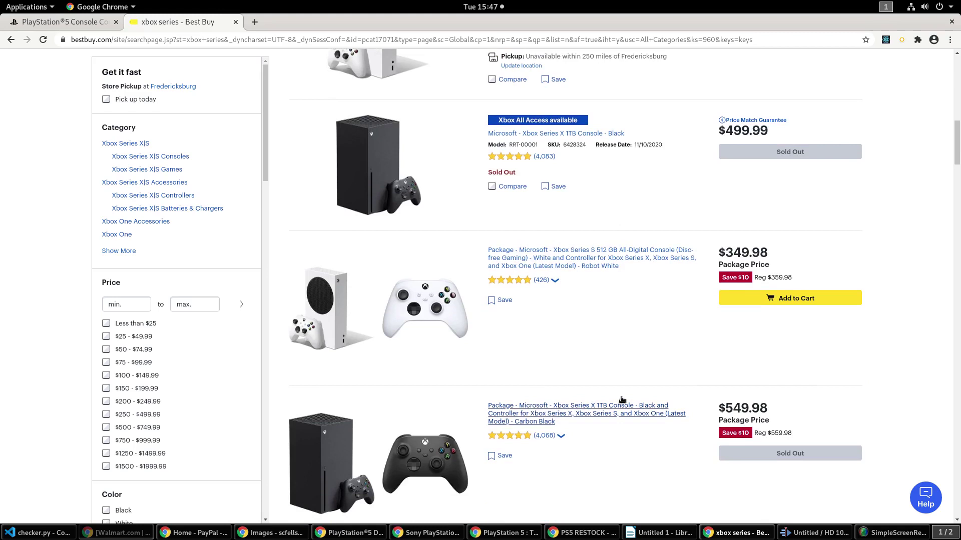
pyautogui.scroll(-2, 526, 376)
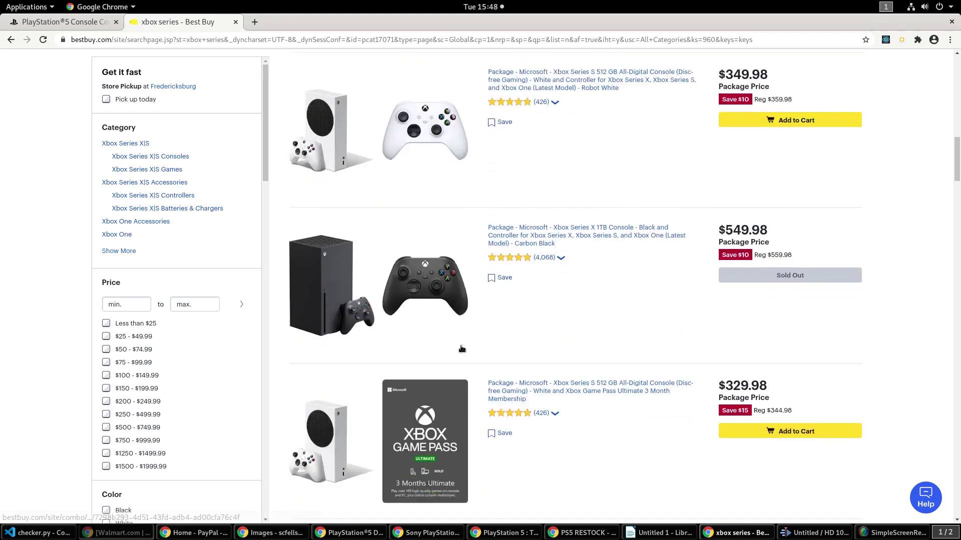
pyautogui.scroll(-5, 458, 346)
pyautogui.scroll(-3, 463, 345)
pyautogui.scroll(2, 463, 345)
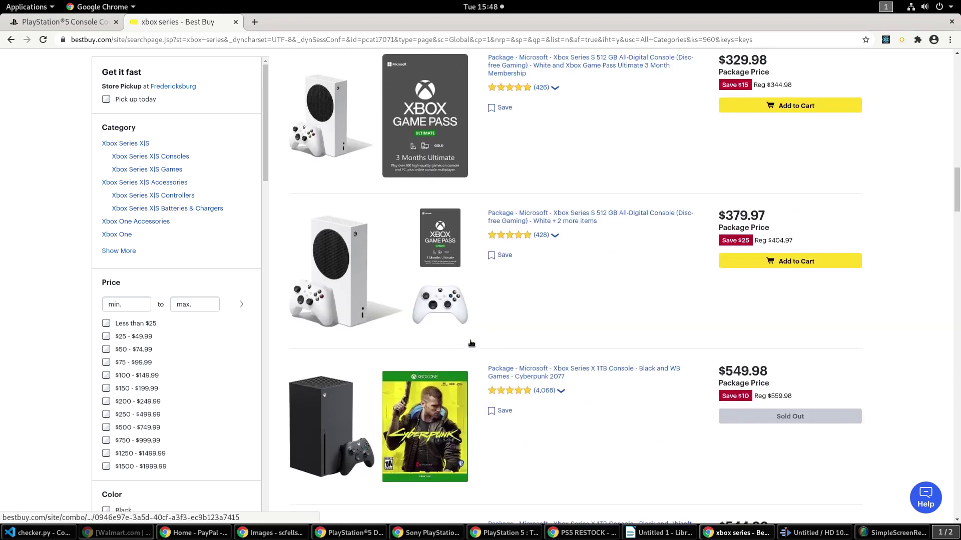
pyautogui.scroll(-3, 470, 342)
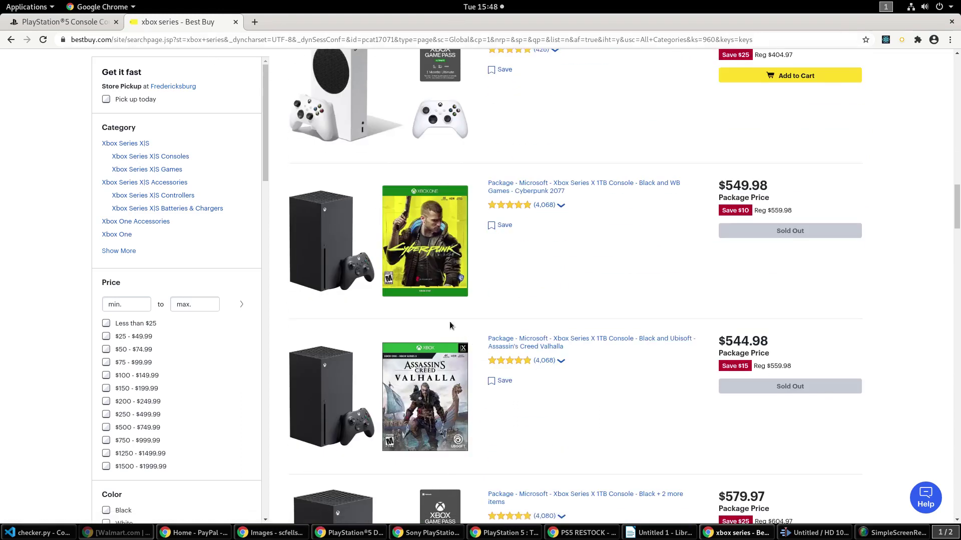
pyautogui.scroll(-3, 458, 320)
pyautogui.scroll(-3, 458, 320)
pyautogui.scroll(4, 440, 345)
pyautogui.scroll(-4, 440, 344)
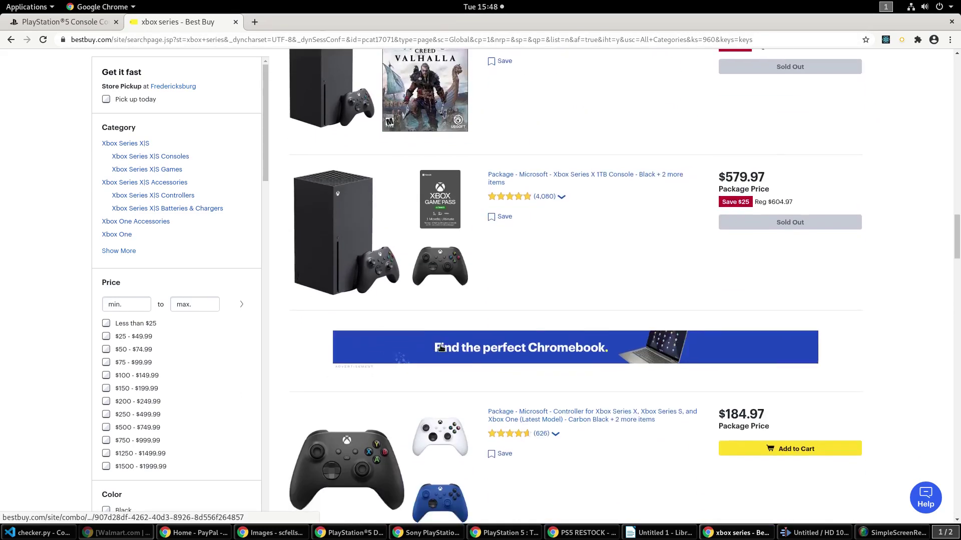
pyautogui.scroll(-2, 441, 344)
pyautogui.hotkey('alt', 'Tab')
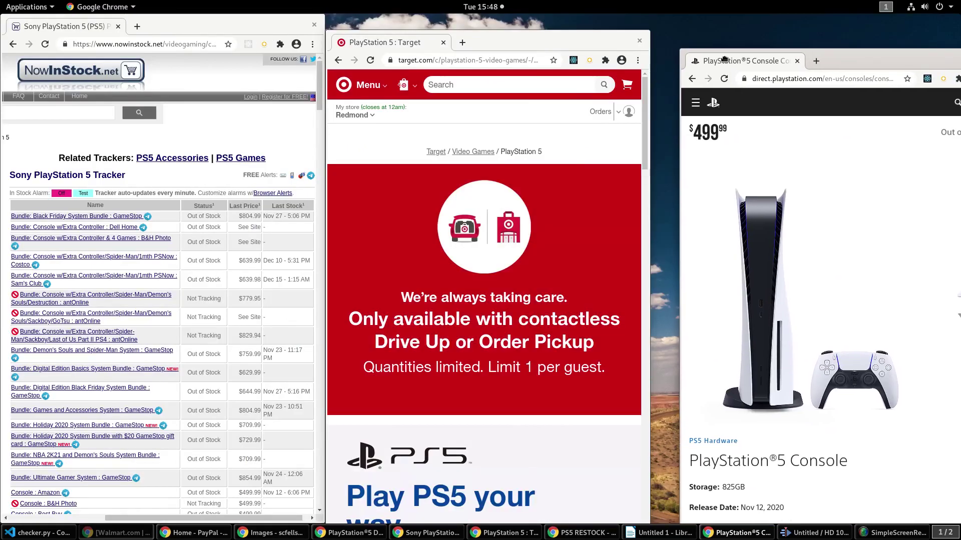